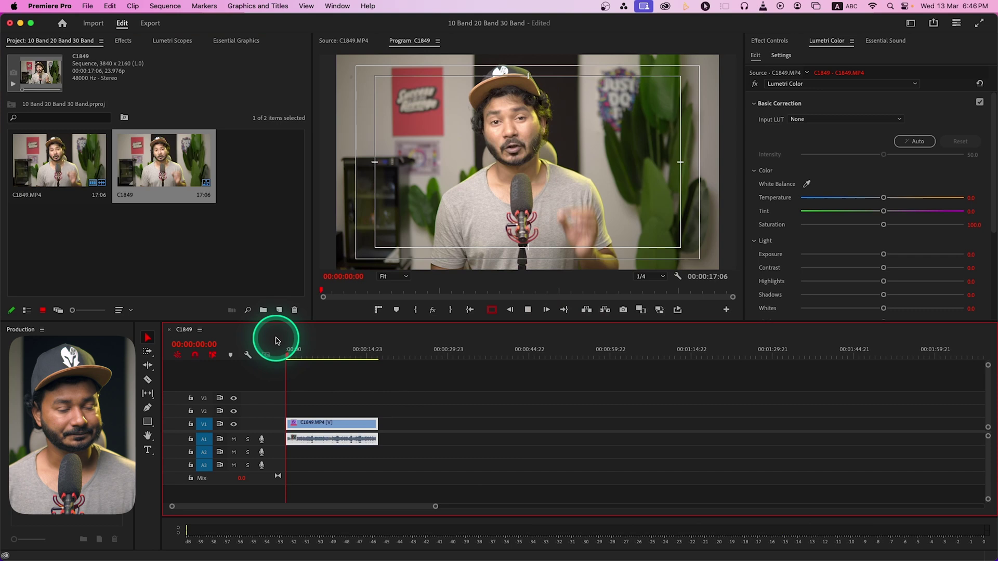
# Play sequence C1849 from 00:00:00:00 to preview clip C1849.MP4.
pyautogui.press('space')
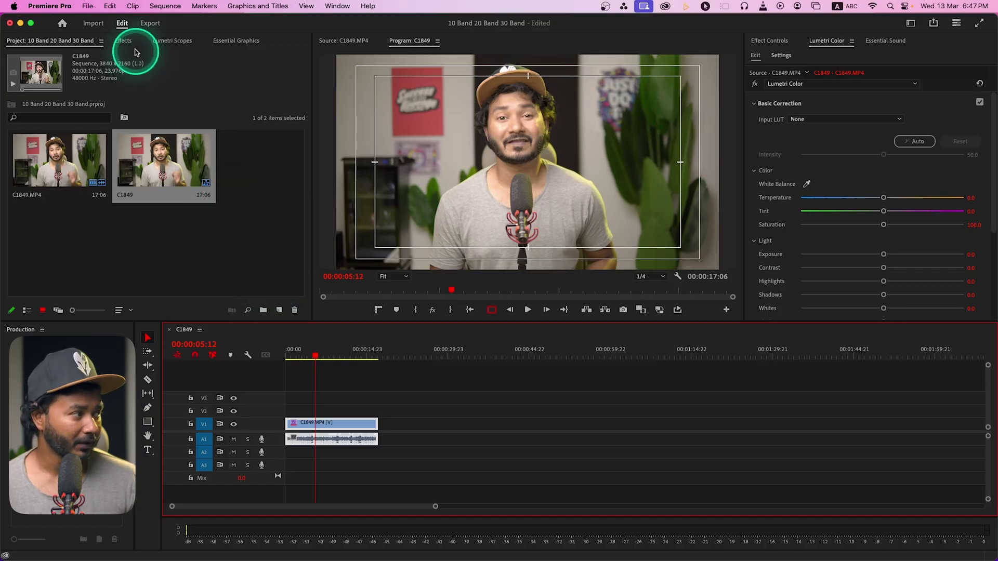
# Bring up the Effects library, then switch to the clip's Effect Controls.
pyautogui.click(125, 41)
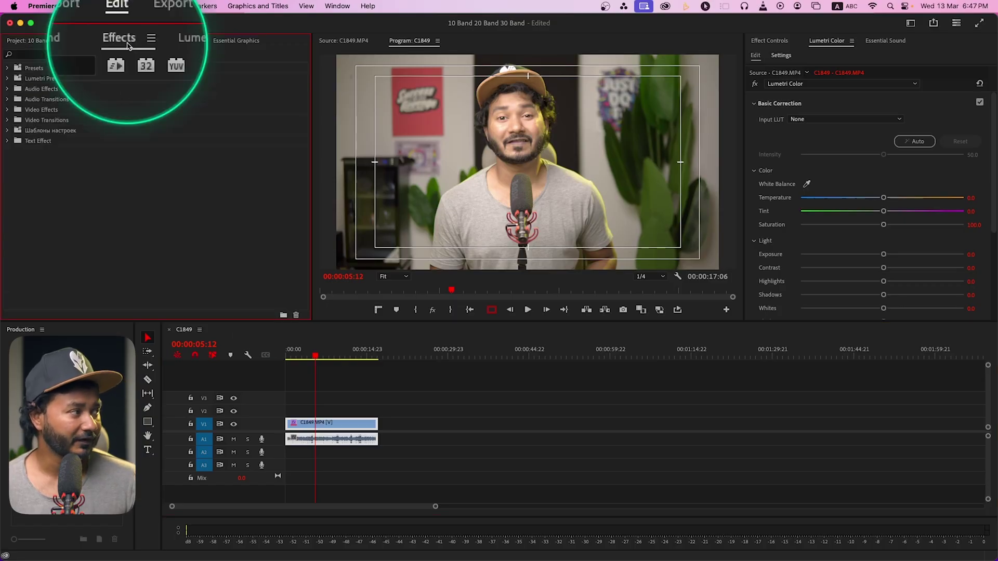
pyautogui.click(339, 7)
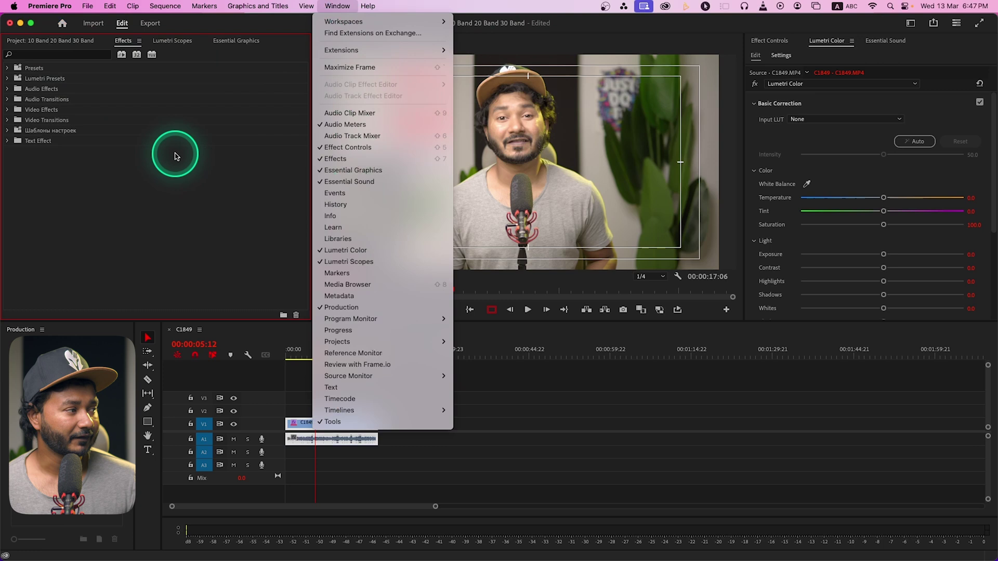
pyautogui.click(148, 193)
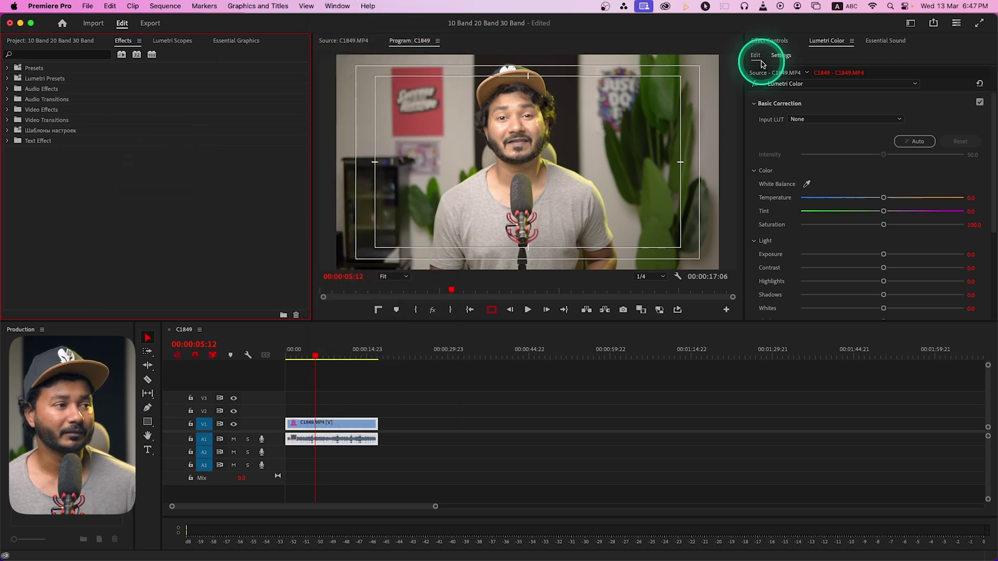
pyautogui.click(770, 41)
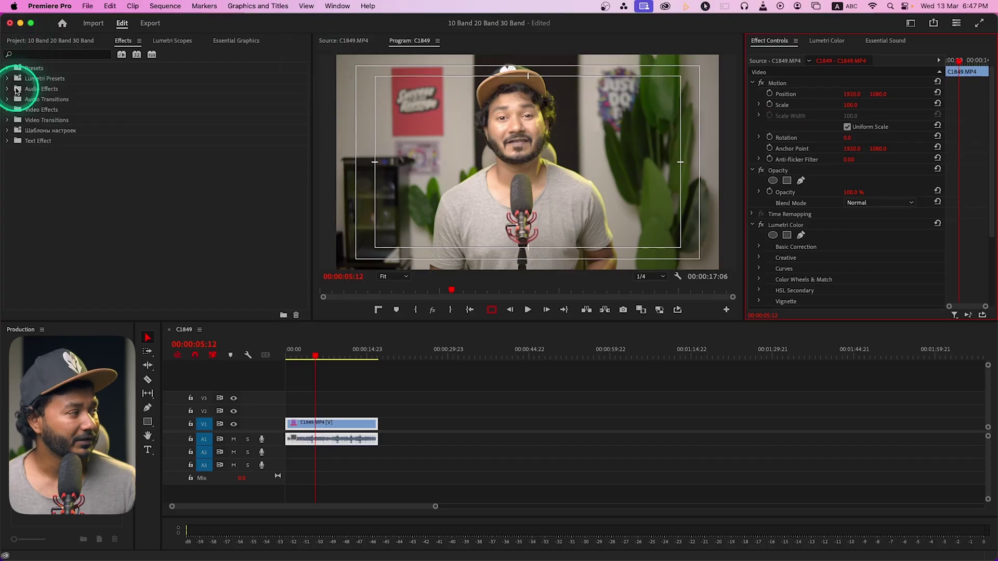
# Apply Graphic Equalizer (10 Bands) from Audio Effects > Filter and EQ and open its Custom Setup editor.
pyautogui.click(8, 90)
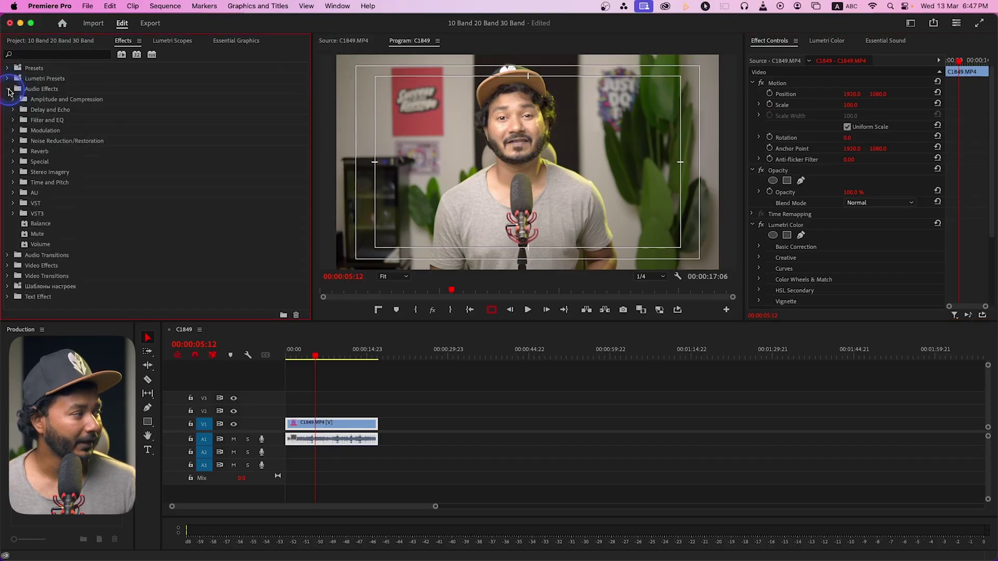
pyautogui.click(14, 121)
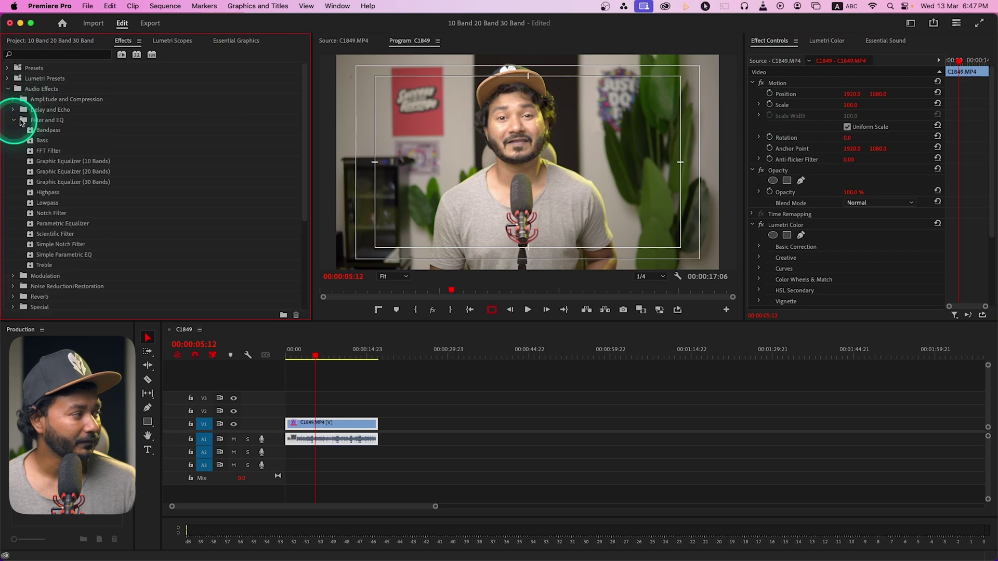
pyautogui.click(70, 162)
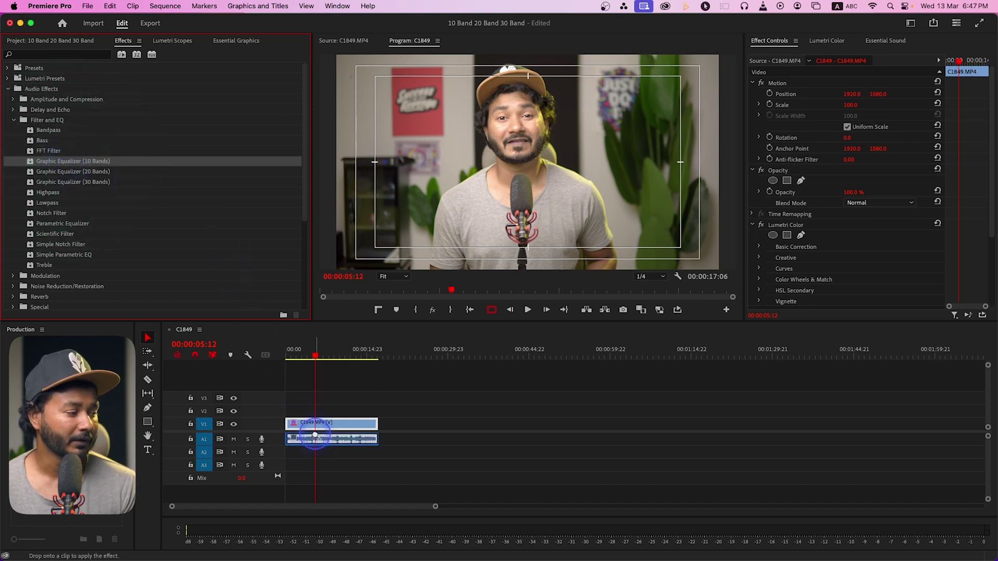
pyautogui.click(768, 47)
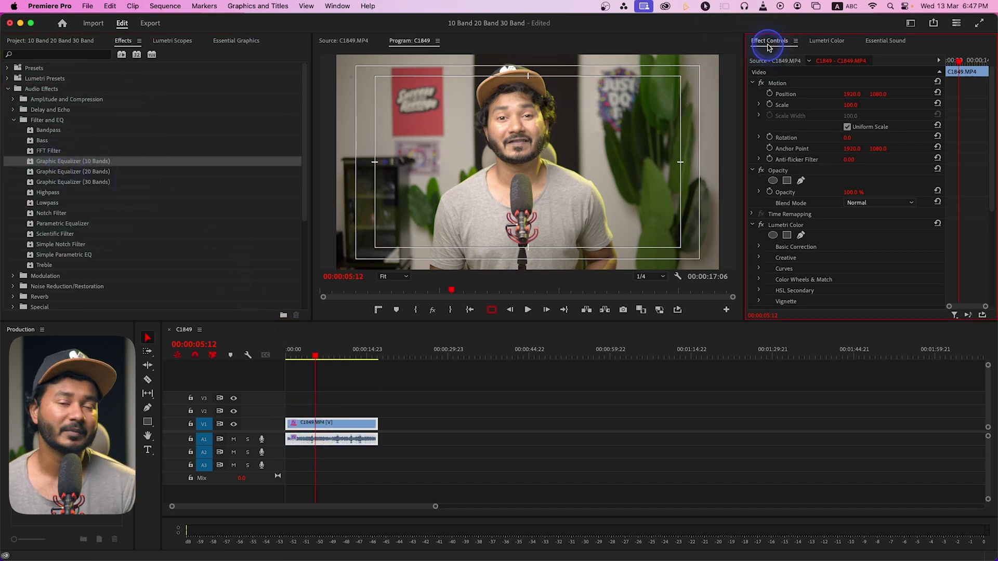
pyautogui.scroll(-5, 793, 221)
pyautogui.click(798, 211)
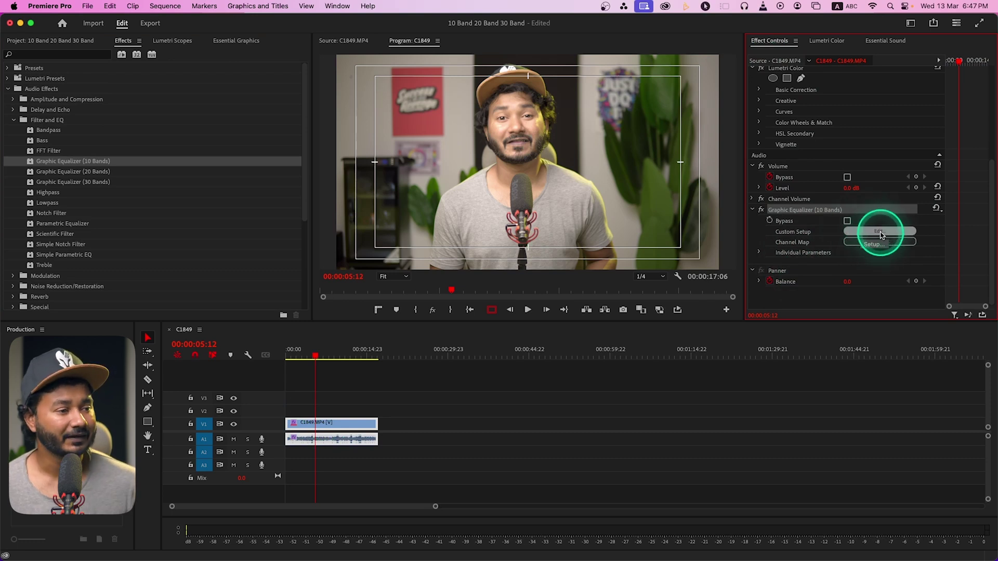
pyautogui.click(878, 231)
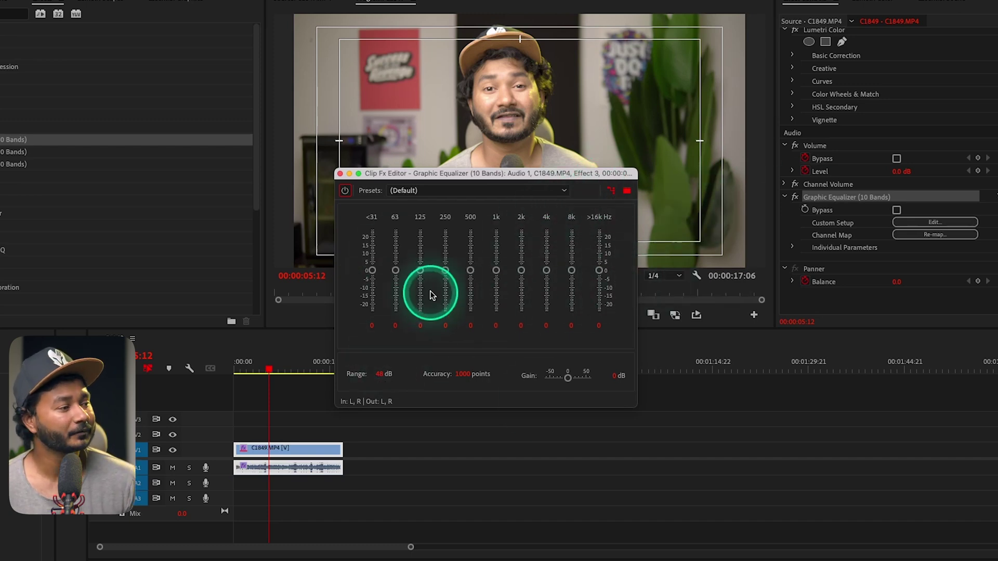
# Audition the Quick Hi-Pass and Quick Low-Pass presets, then reset the equalizer to (Default).
pyautogui.click(432, 192)
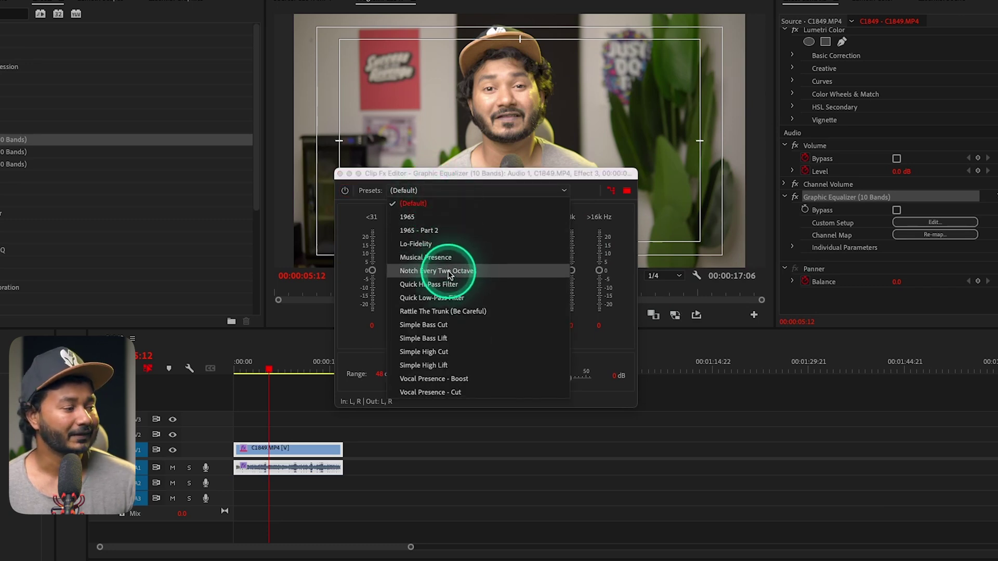
pyautogui.click(443, 288)
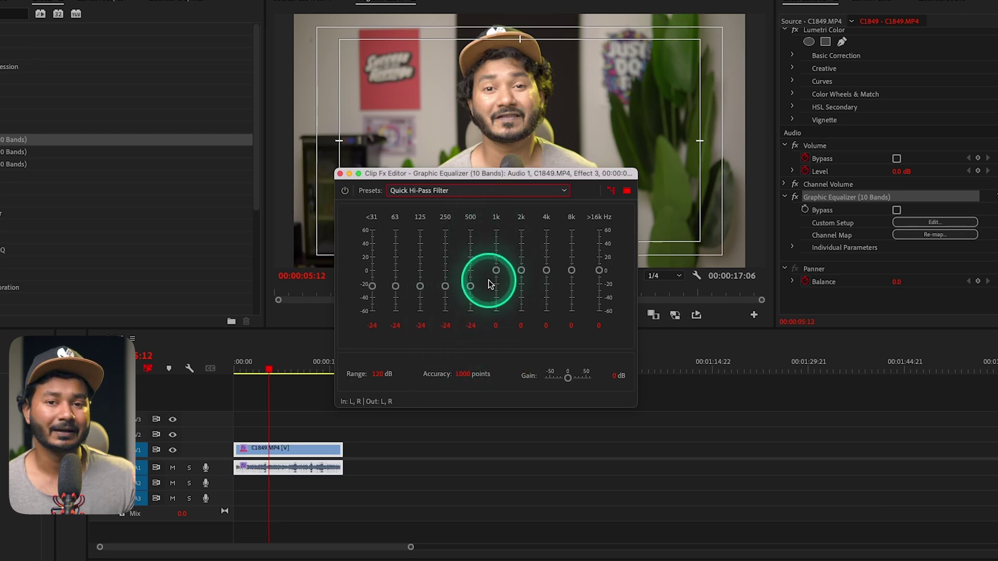
pyautogui.click(458, 192)
pyautogui.click(456, 294)
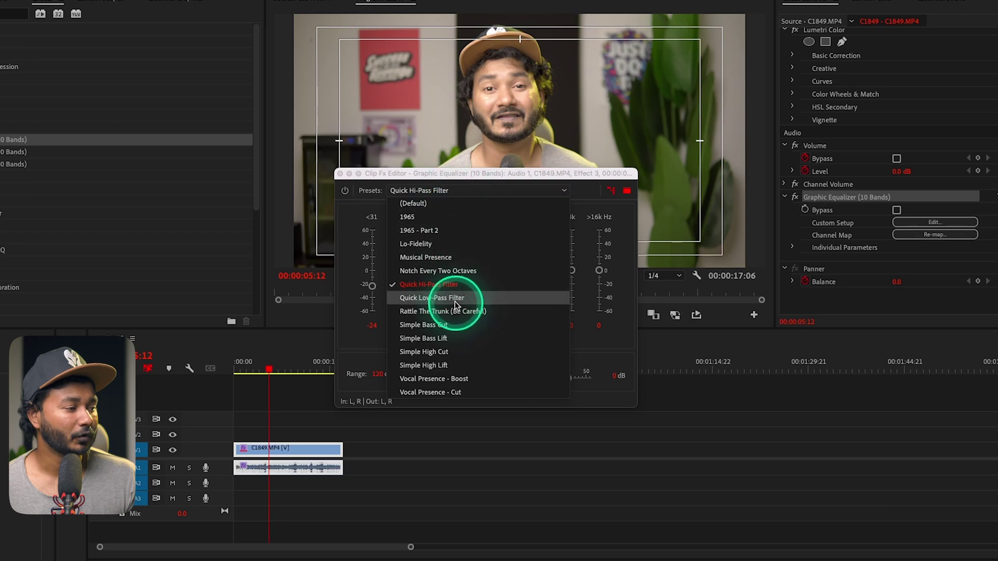
pyautogui.click(472, 195)
pyautogui.click(469, 203)
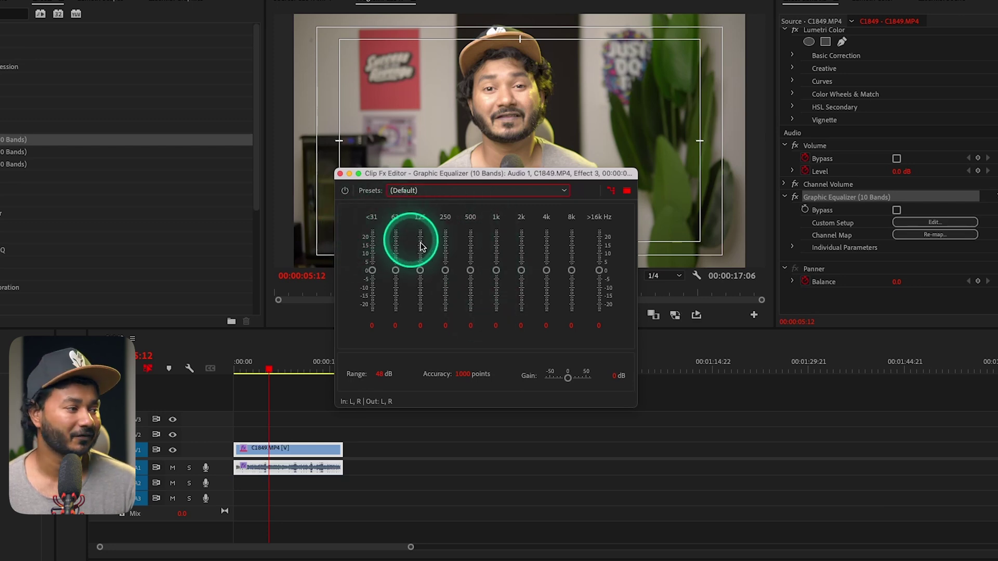
# Boost the 63, 125, 250 and 500 Hz bands to 10.3, 8.2, 6.1 and 5.5 dB while playing.
pyautogui.click(245, 368)
pyautogui.press('space')
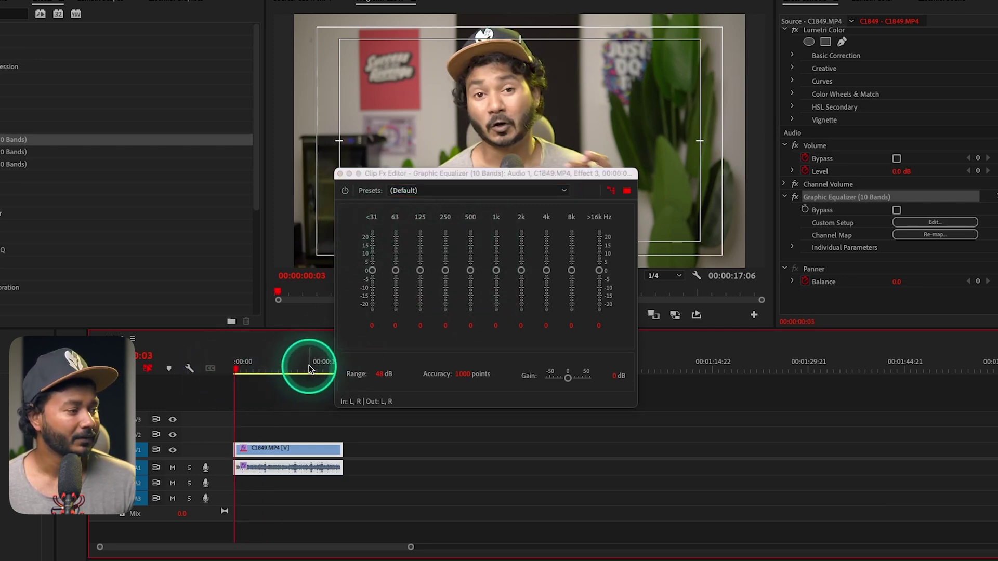
pyautogui.moveTo(470, 271); pyautogui.dragTo(396, 254)
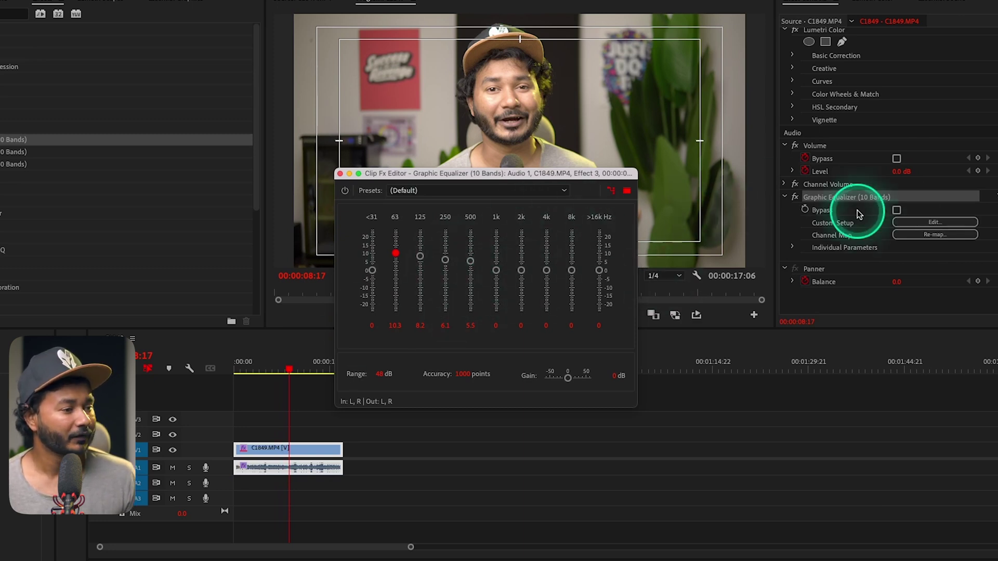
# Compare playback with the graphic equalizer bypassed, then switch it back on.
pyautogui.moveTo(263, 368); pyautogui.dragTo(208, 377)
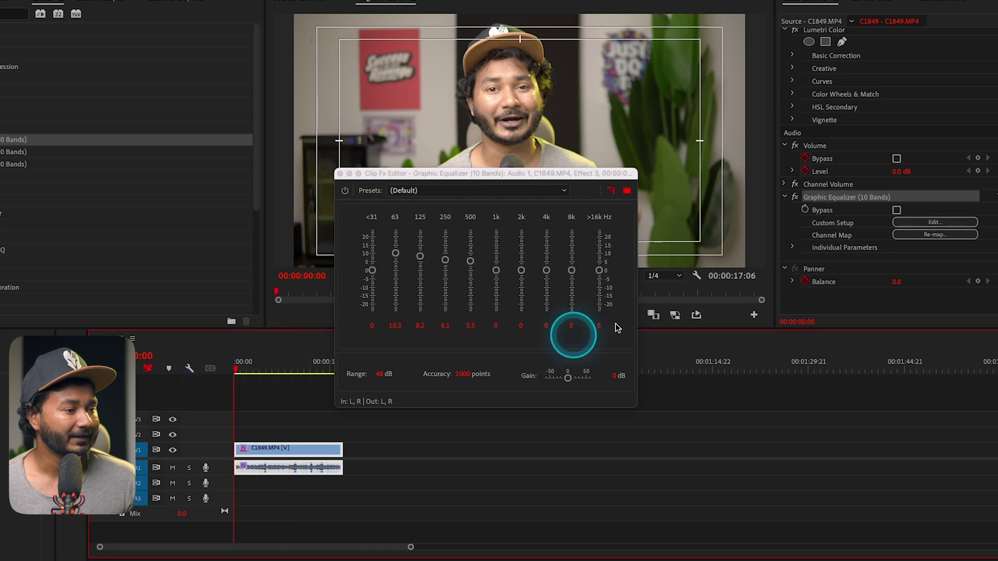
pyautogui.click(793, 198)
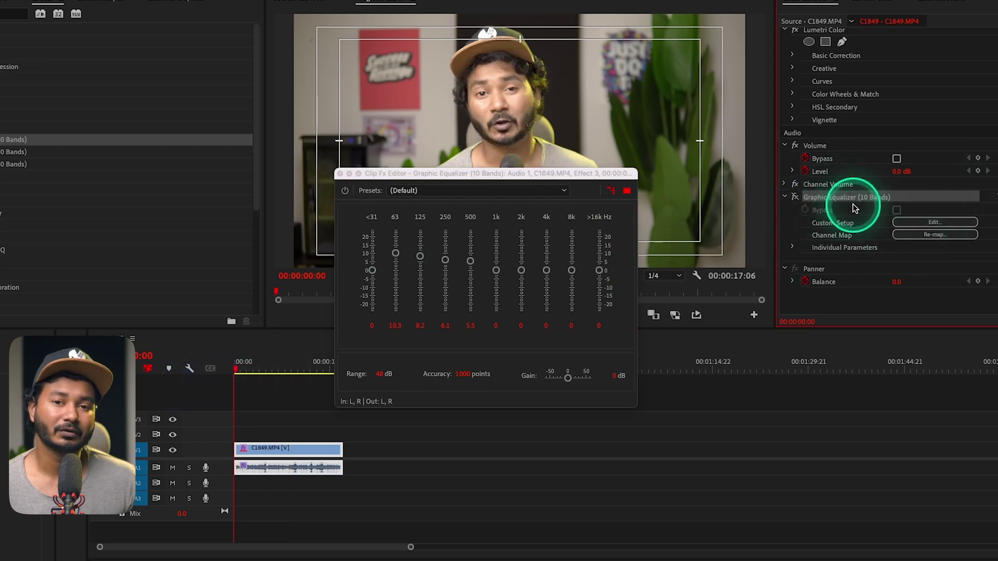
pyautogui.press('space')
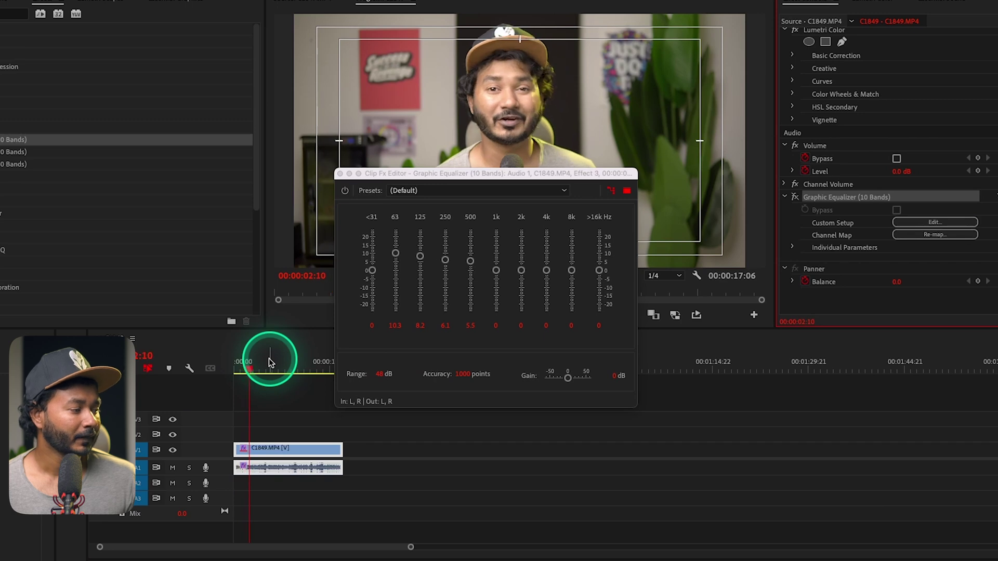
pyautogui.click(238, 369)
pyautogui.click(795, 198)
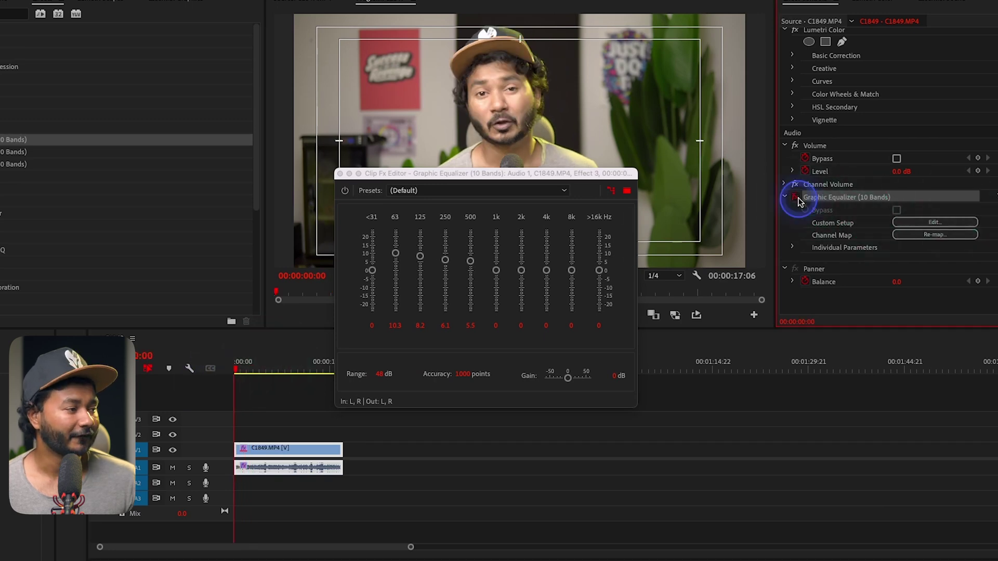
# Apply the Vocal Presence - Boost preset to the 10-band equalizer during playback.
pyautogui.press('space')
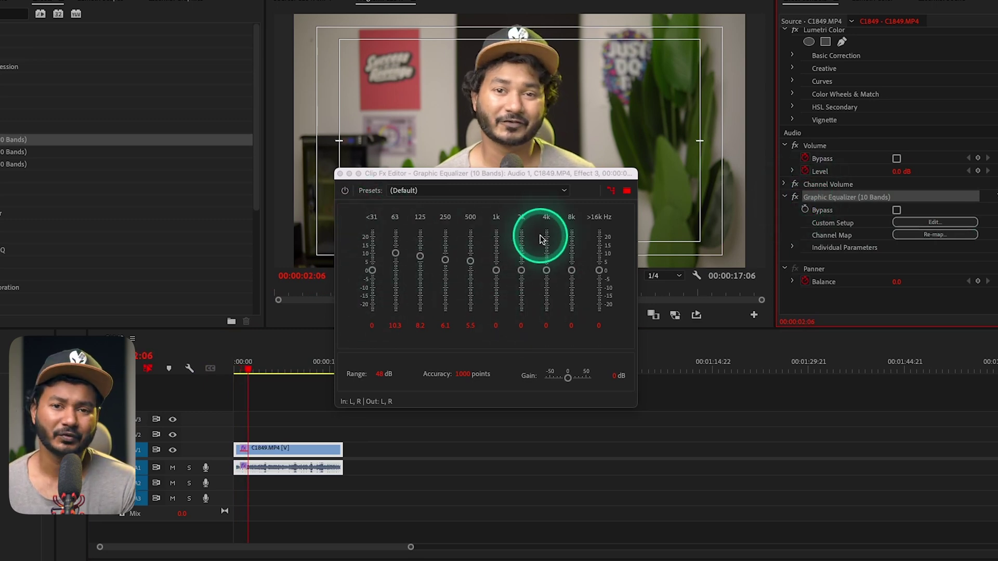
pyautogui.click(462, 196)
pyautogui.click(469, 205)
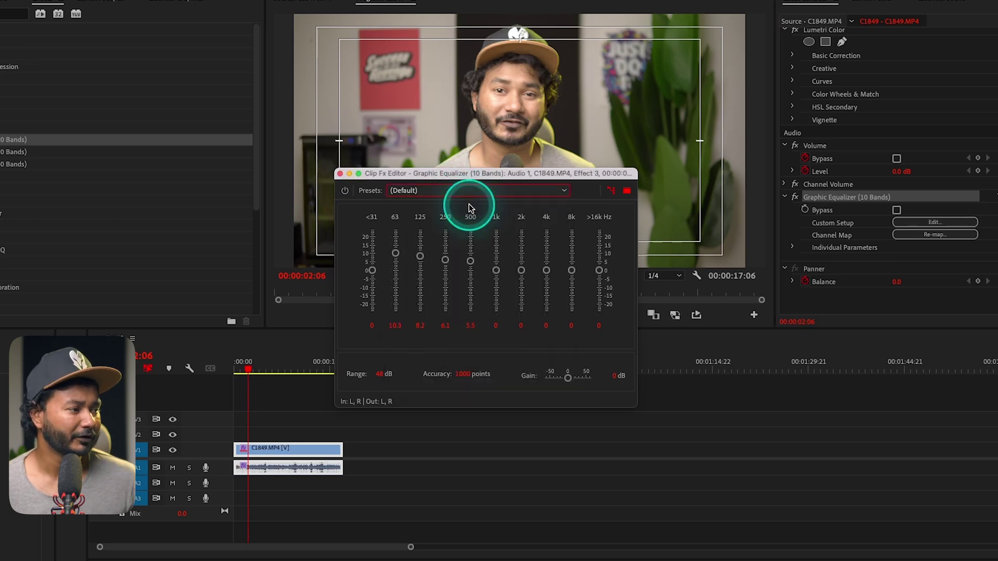
pyautogui.click(469, 207)
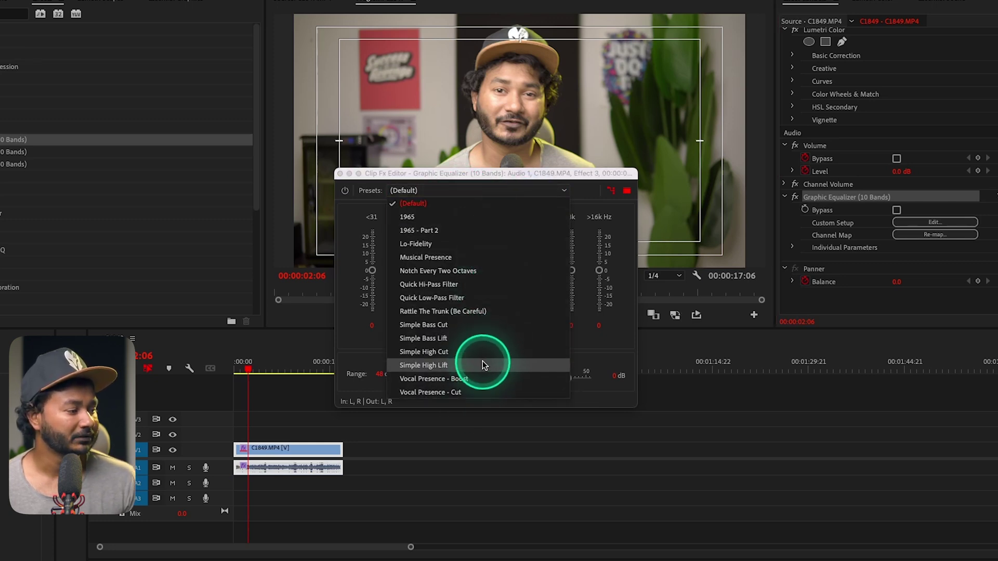
pyautogui.click(475, 382)
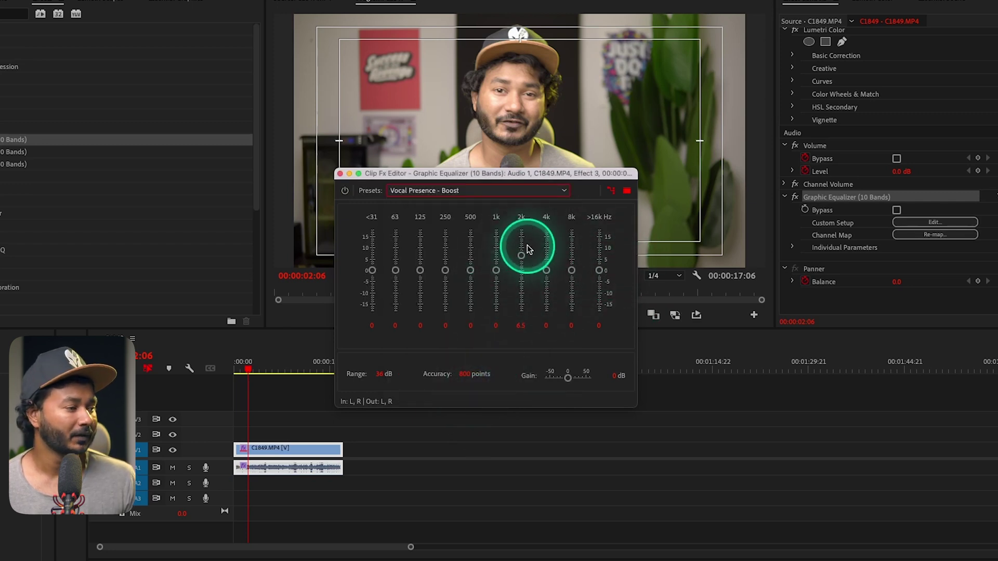
# Replay from the start and raise the 4k band to about 3.2 dB.
pyautogui.moveTo(242, 370); pyautogui.dragTo(211, 382)
pyautogui.press('space')
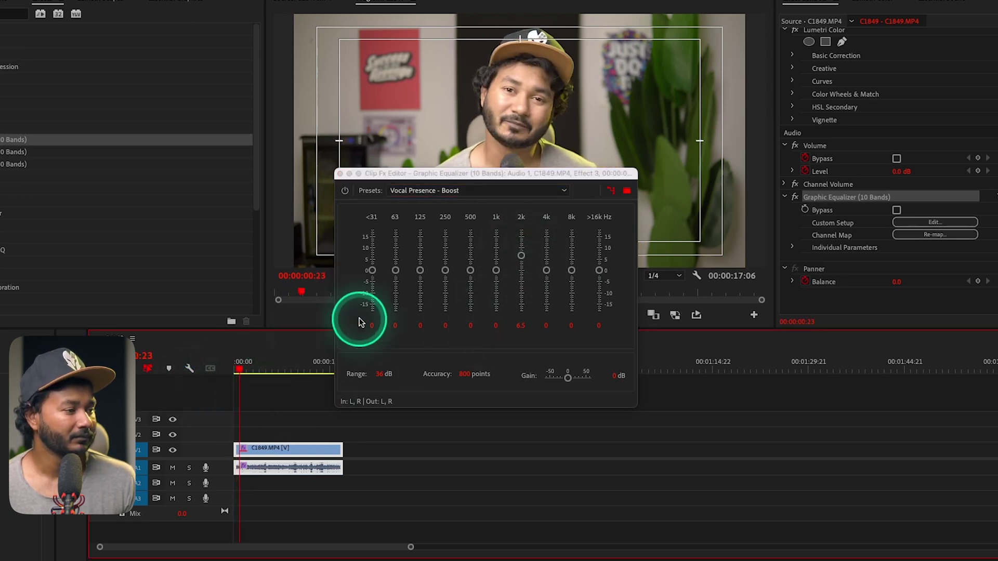
pyautogui.click(546, 270)
pyautogui.moveTo(571, 269); pyautogui.dragTo(571, 266)
pyautogui.click(245, 372)
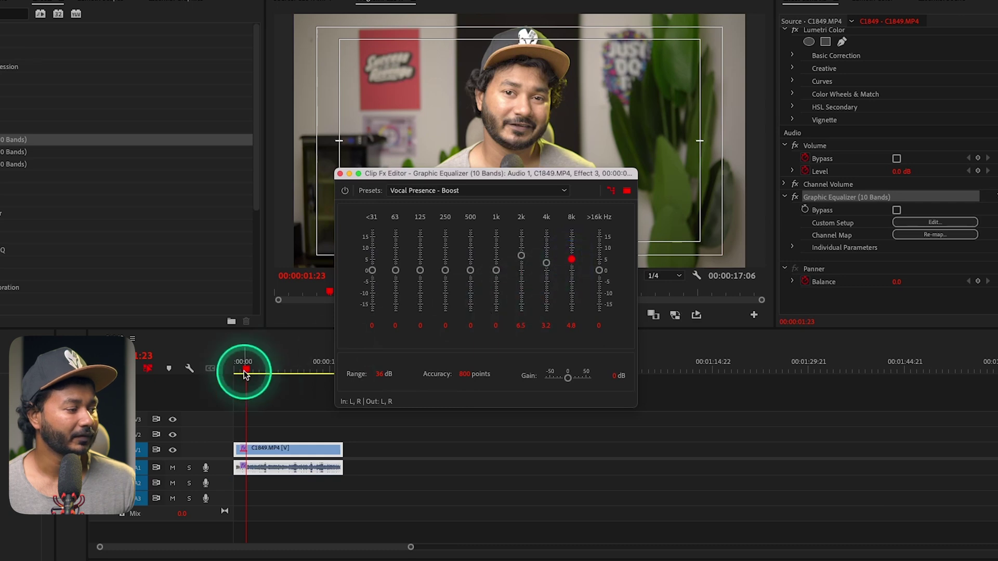
pyautogui.click(794, 197)
pyautogui.click(166, 379)
pyautogui.press('Home')
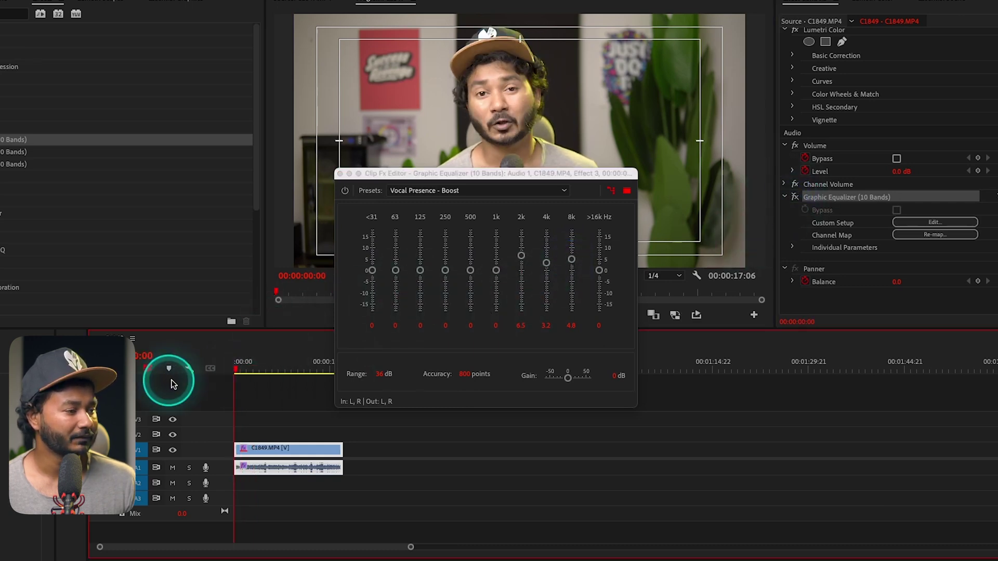
pyautogui.press('space')
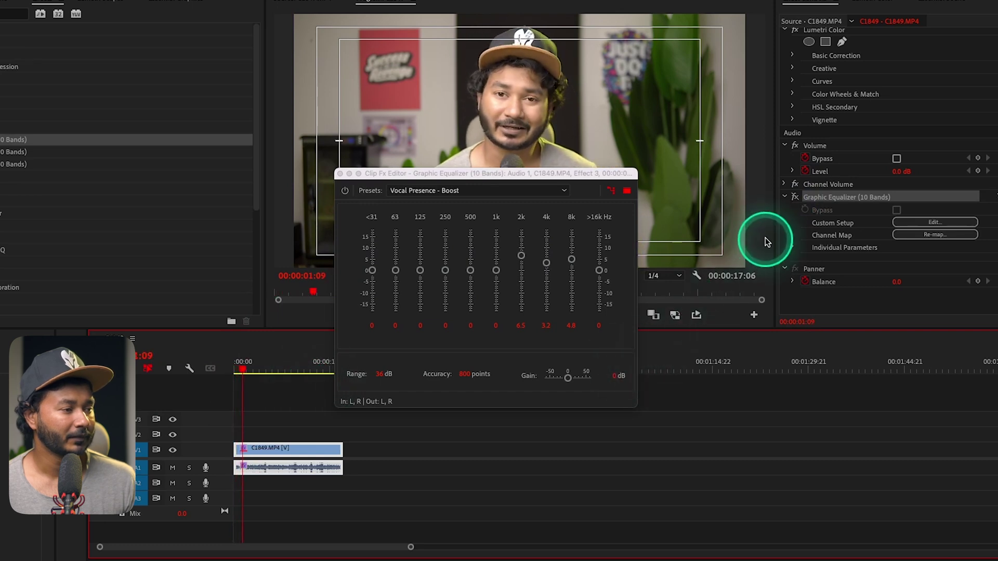
pyautogui.click(793, 198)
pyautogui.moveTo(274, 364); pyautogui.dragTo(236, 365)
pyautogui.click(243, 369)
pyautogui.press('space')
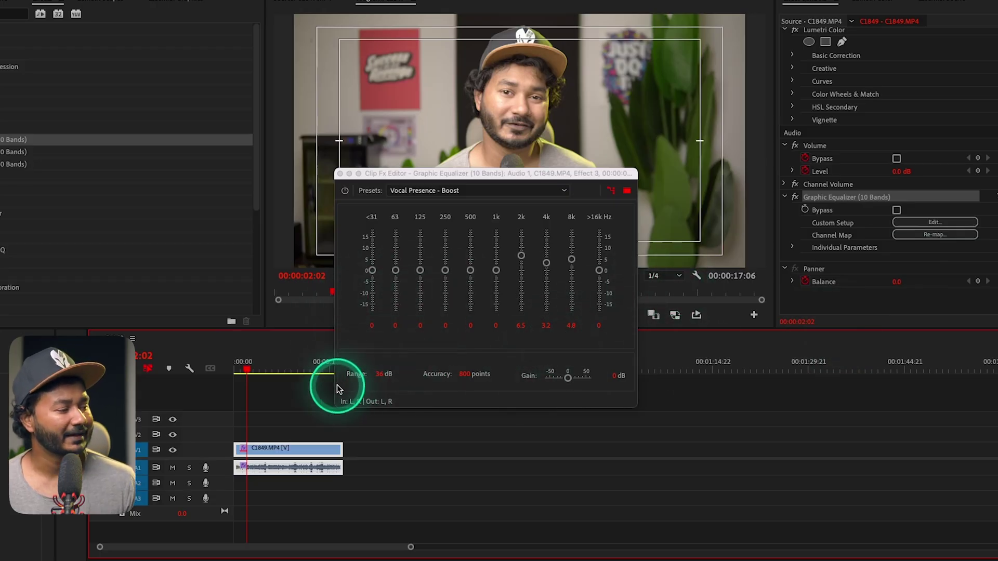
# Set the equalizer's Range to 66 dB and raise its overall Gain to 0.2 dB.
pyautogui.moveTo(381, 380); pyautogui.dragTo(370, 379)
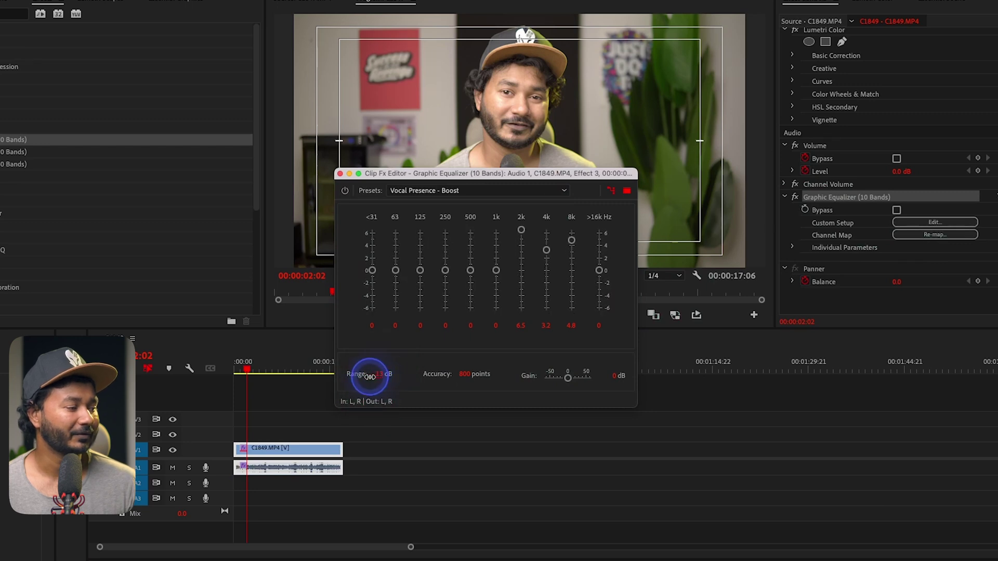
pyautogui.moveTo(373, 377); pyautogui.dragTo(400, 375)
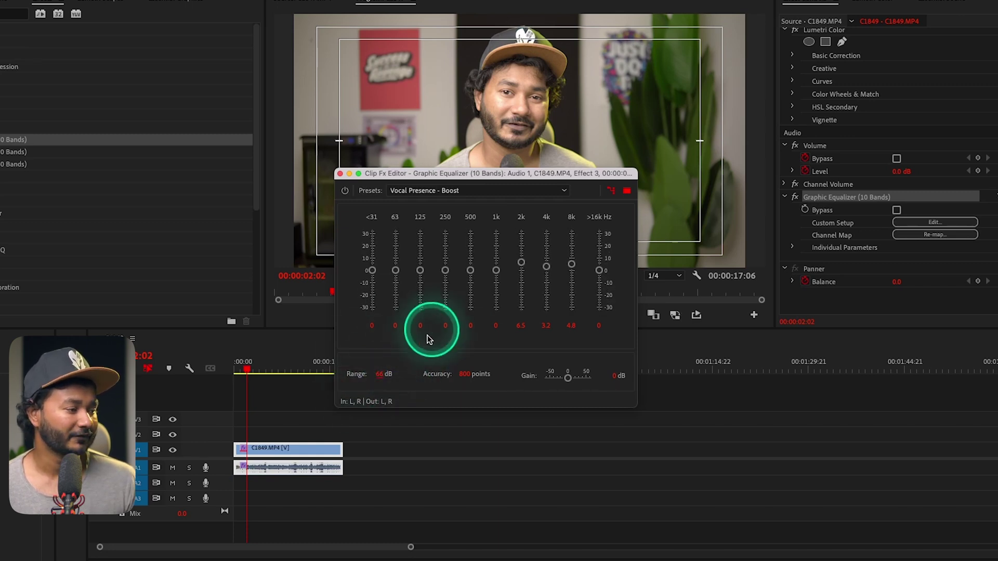
pyautogui.moveTo(459, 379); pyautogui.dragTo(465, 379)
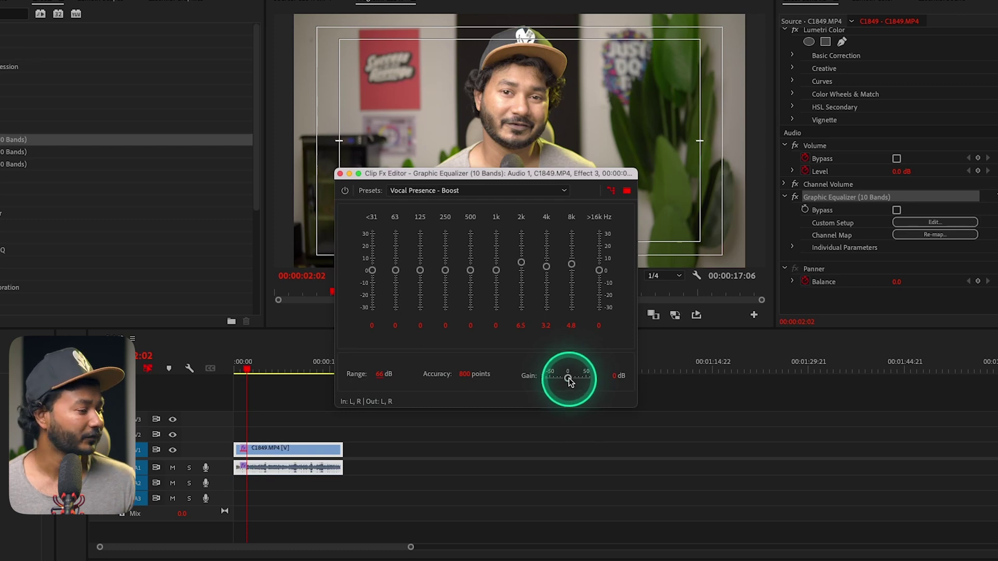
pyautogui.moveTo(570, 382); pyautogui.dragTo(561, 382)
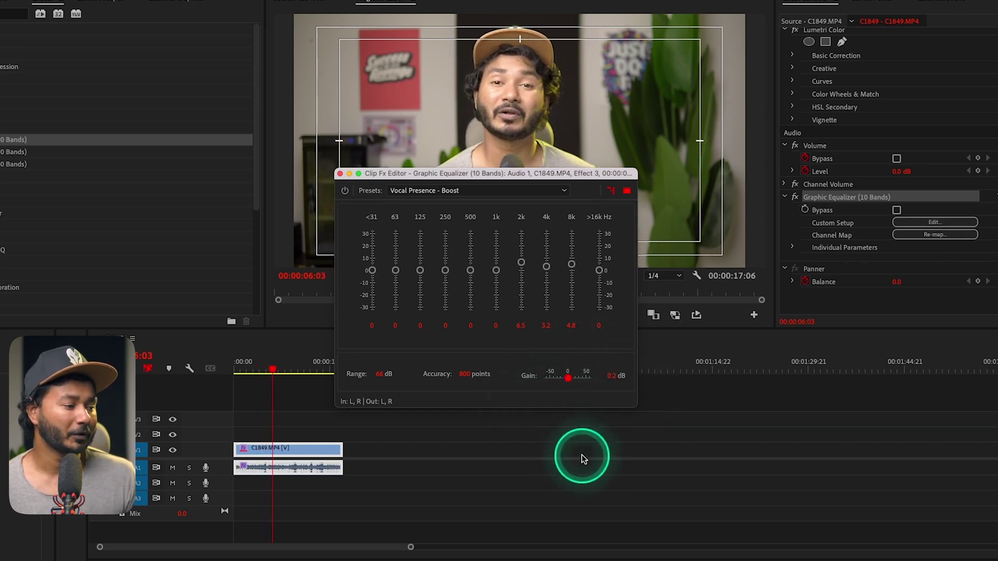
# Replace Graphic Equalizer (10 Bands) with Graphic Equalizer (20 Bands) and open its band editor.
pyautogui.click(340, 174)
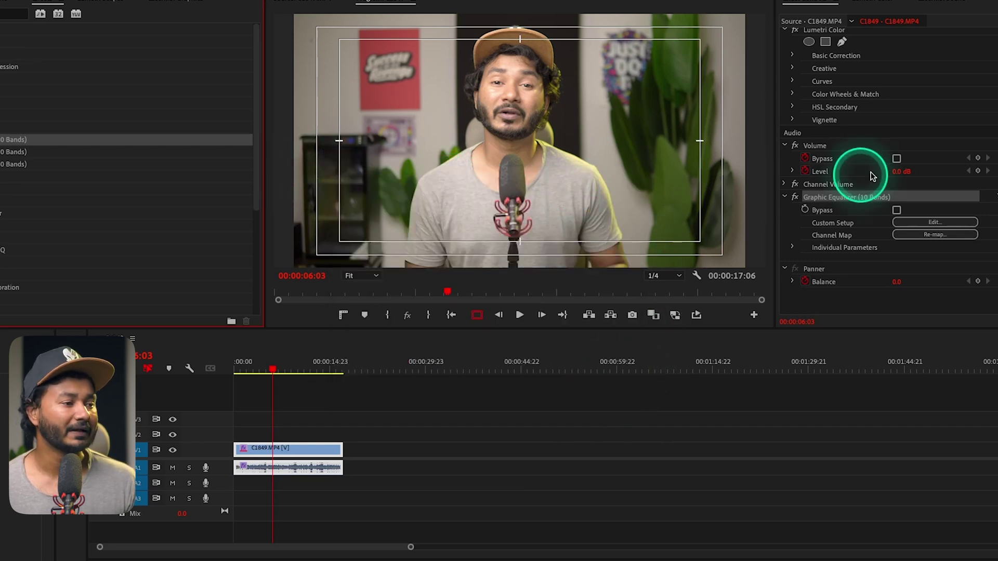
pyautogui.click(892, 203)
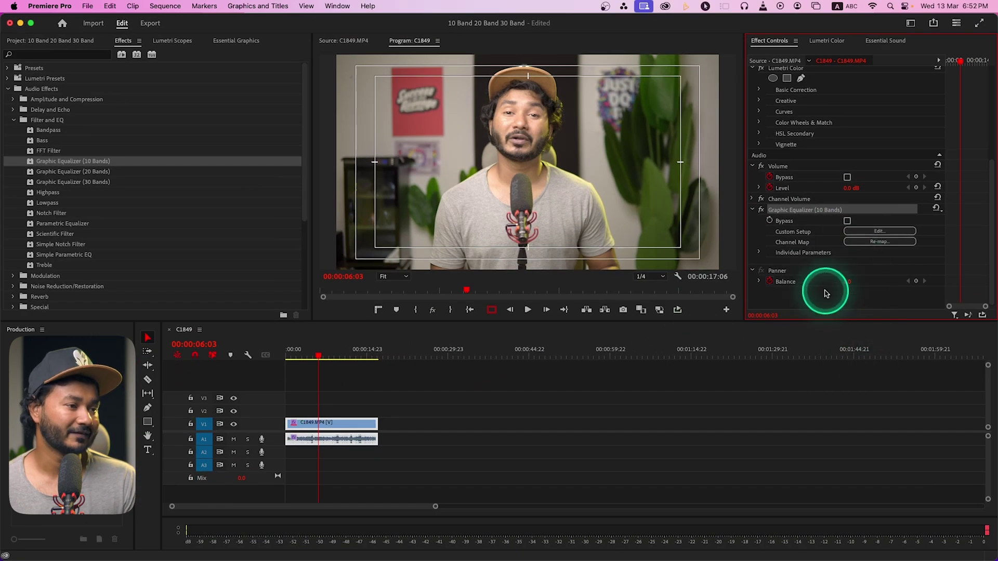
pyautogui.press('Delete')
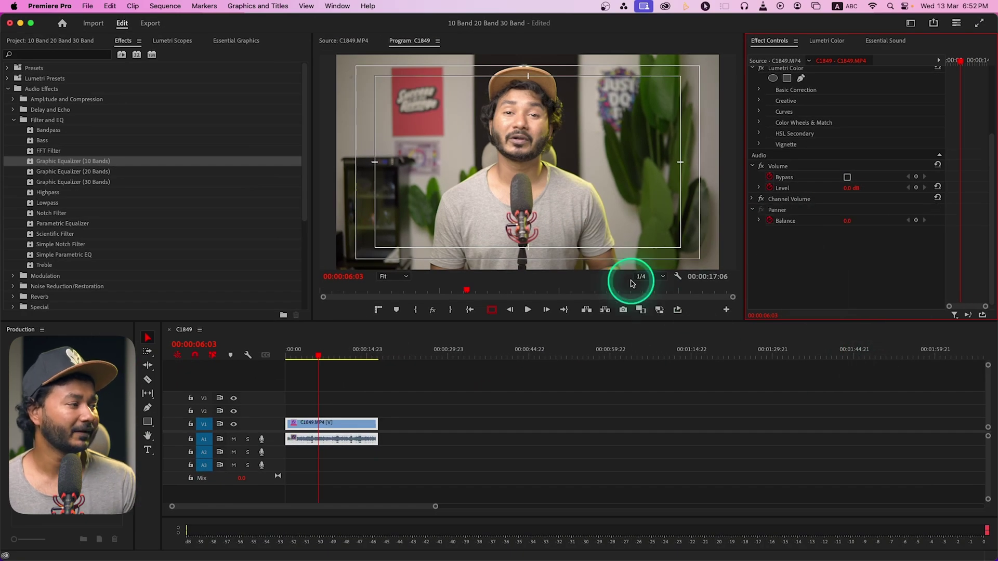
pyautogui.click(86, 174)
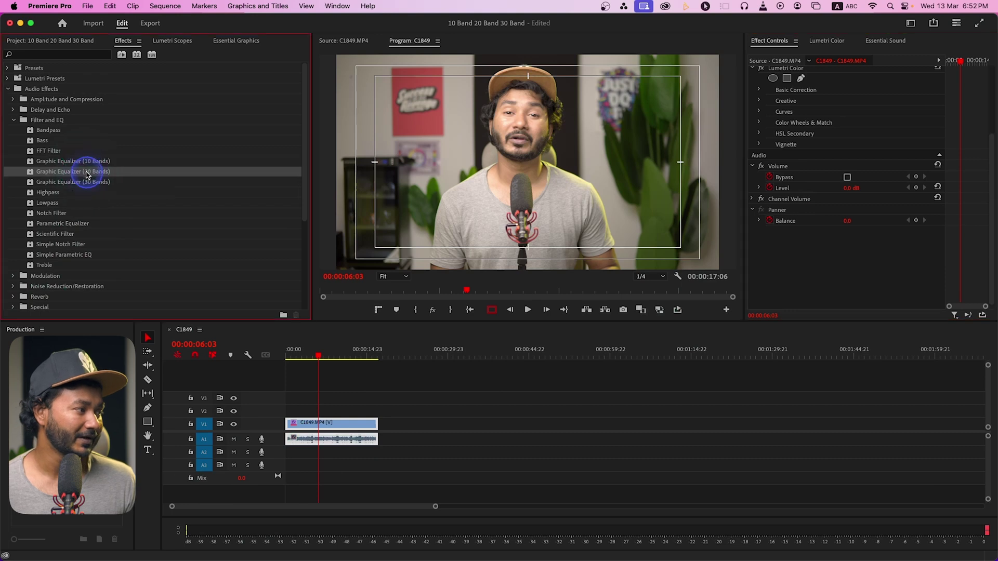
pyautogui.moveTo(332, 444); pyautogui.dragTo(331, 441)
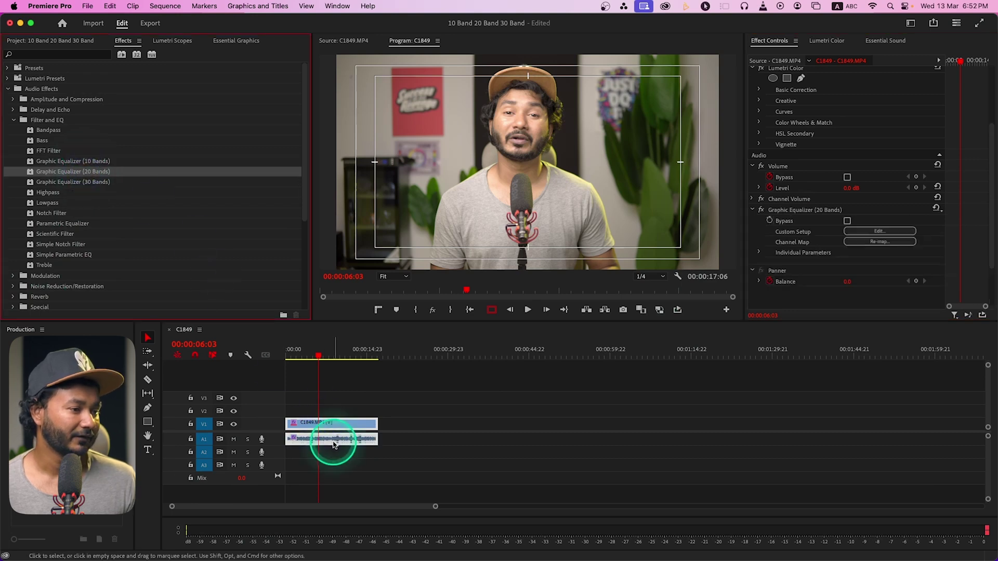
pyautogui.click(884, 234)
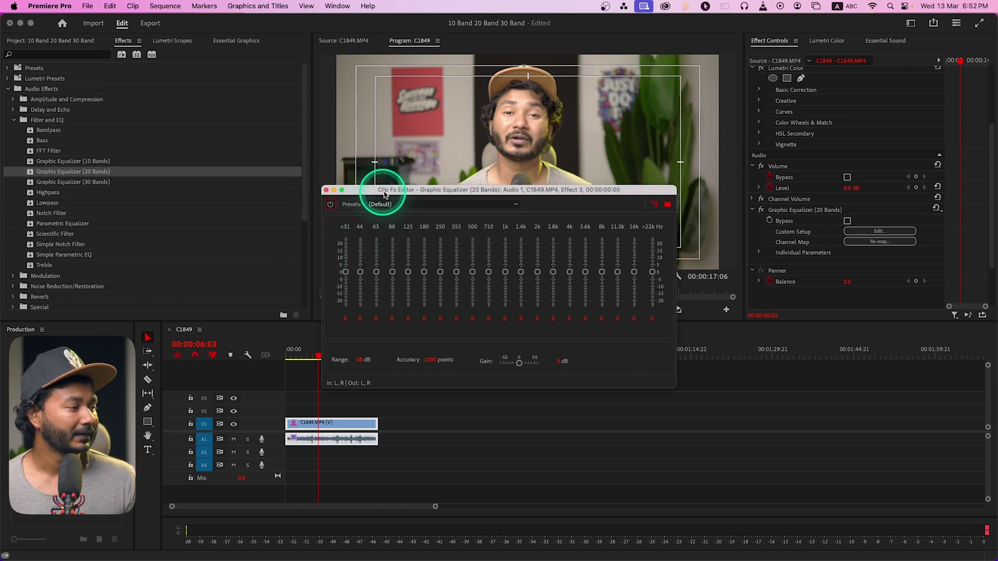
# Try the Vocal Magic (breath) preset, then settle on Possible Bass for the 20-band equalizer.
pyautogui.click(402, 205)
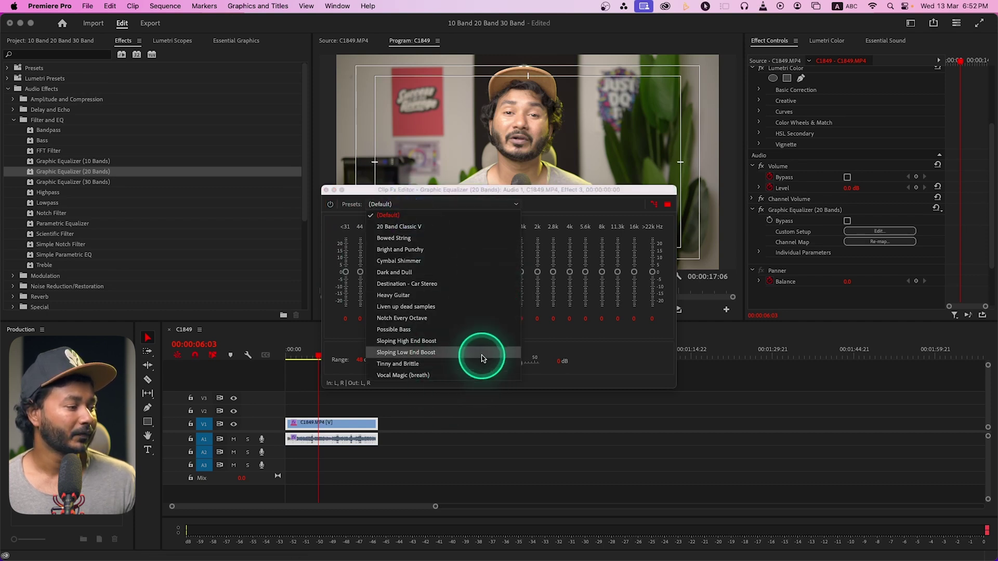
pyautogui.click(475, 375)
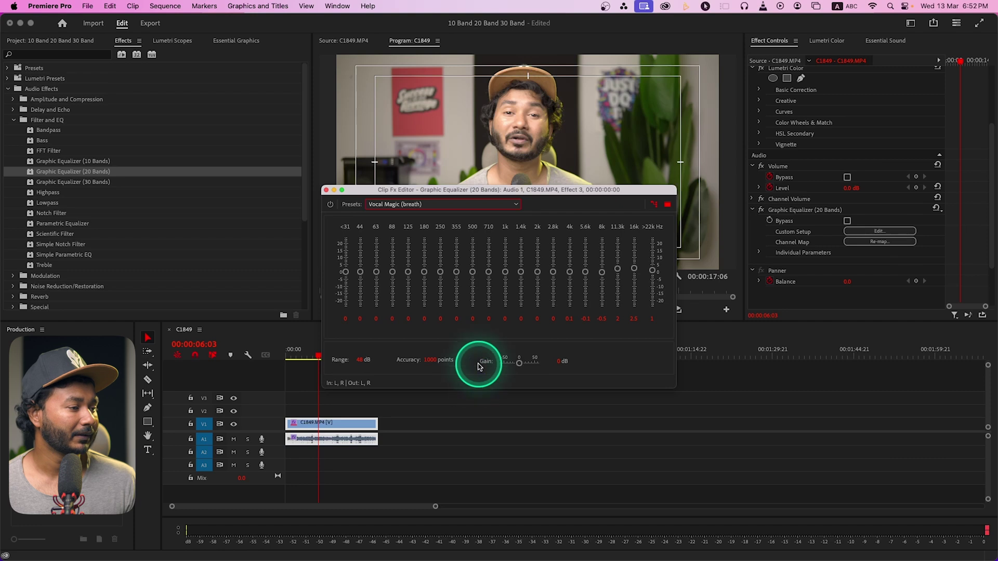
pyautogui.click(391, 204)
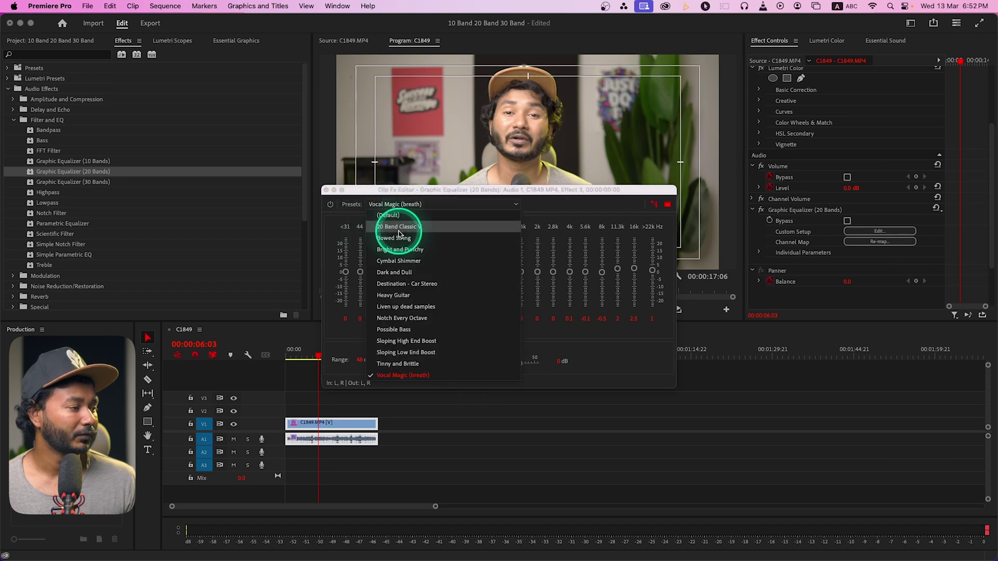
pyautogui.click(439, 329)
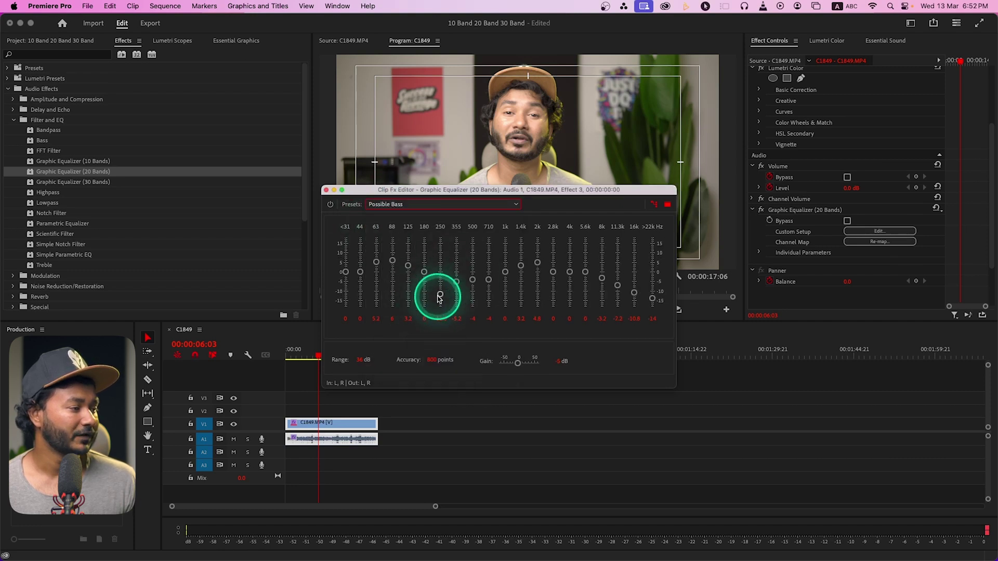
# Play the clip with the Possible Bass preset, then close the Clip Fx Editor.
pyautogui.click(290, 352)
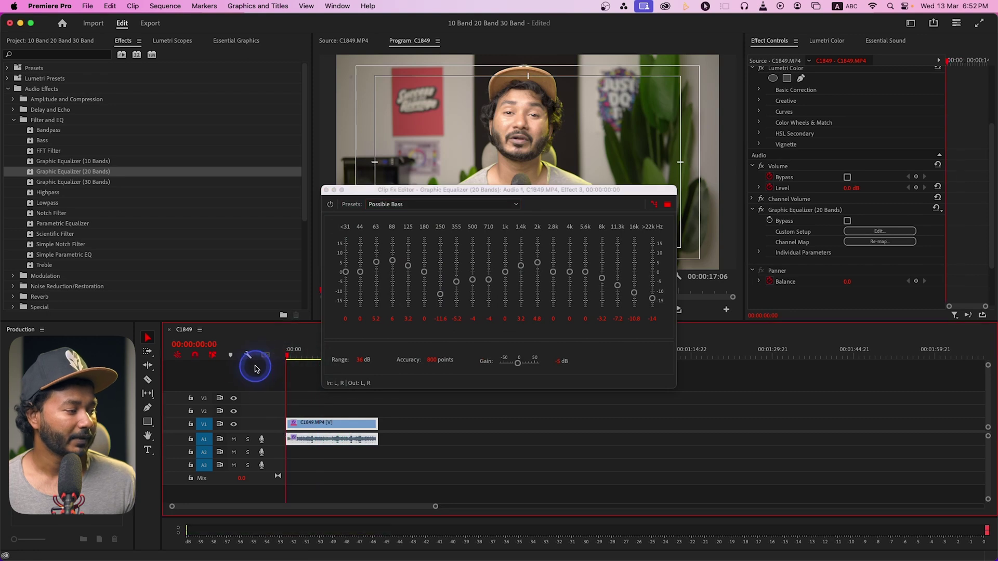
pyautogui.press('space')
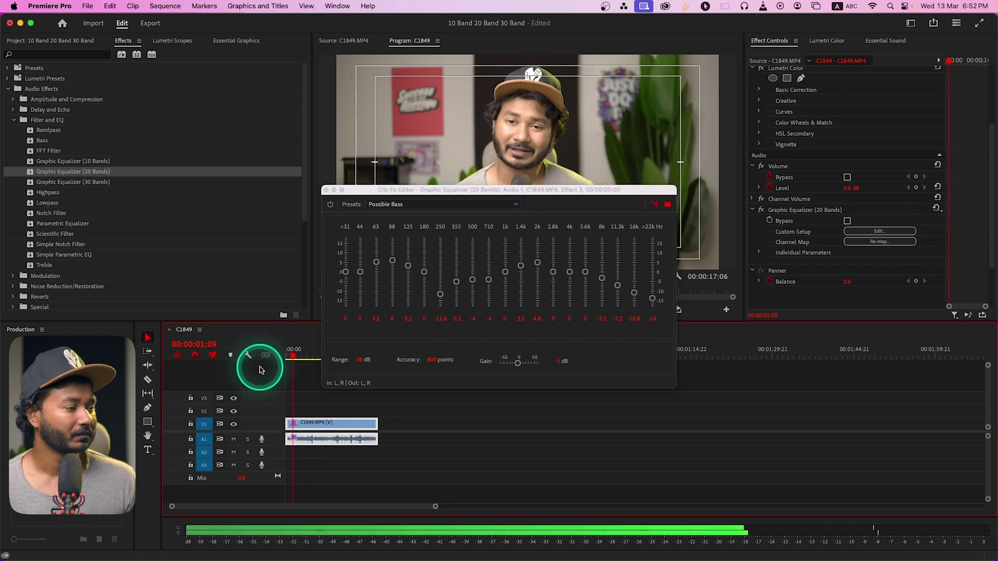
pyautogui.press('space')
pyautogui.click(326, 190)
# Swap the 20-band equalizer for Graphic Equalizer (30 Bands) and review its flat default bands.
pyautogui.click(779, 209)
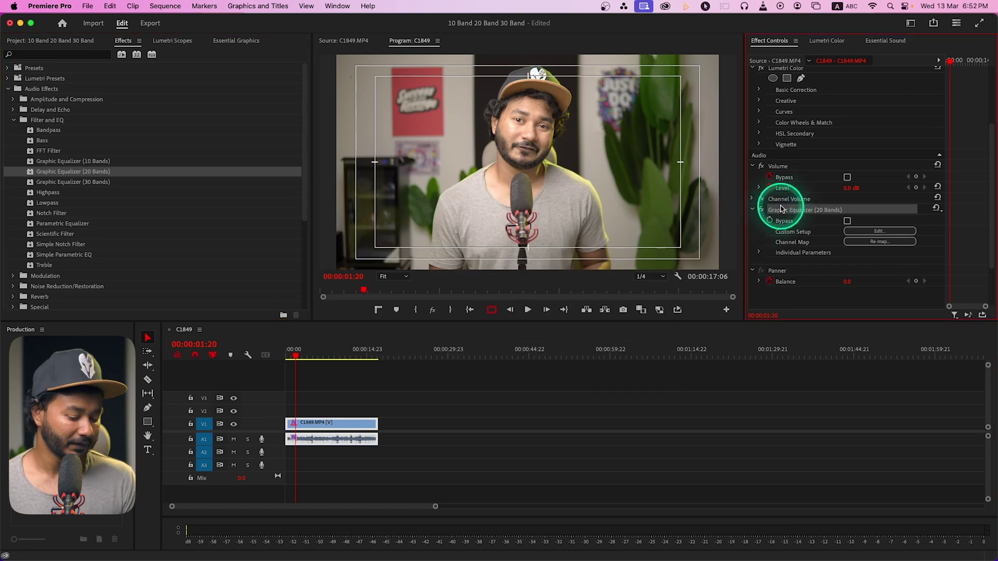
pyautogui.press('BackSpace')
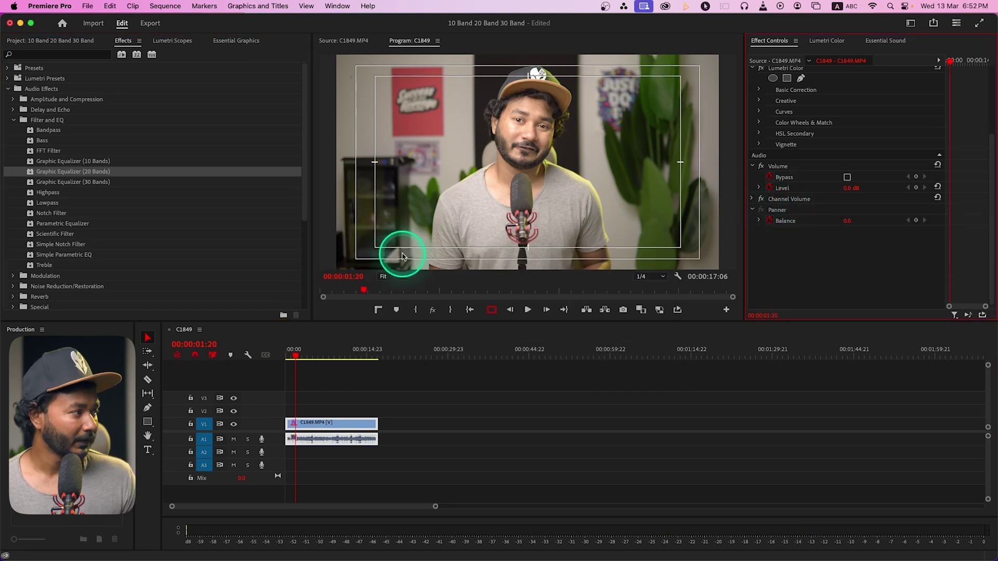
pyautogui.click(59, 182)
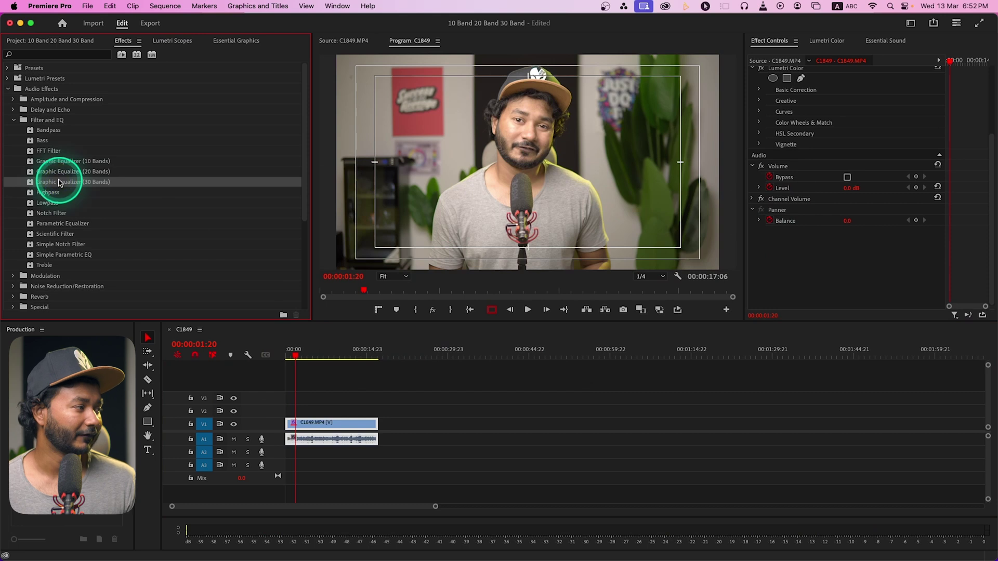
pyautogui.moveTo(325, 421); pyautogui.dragTo(325, 422)
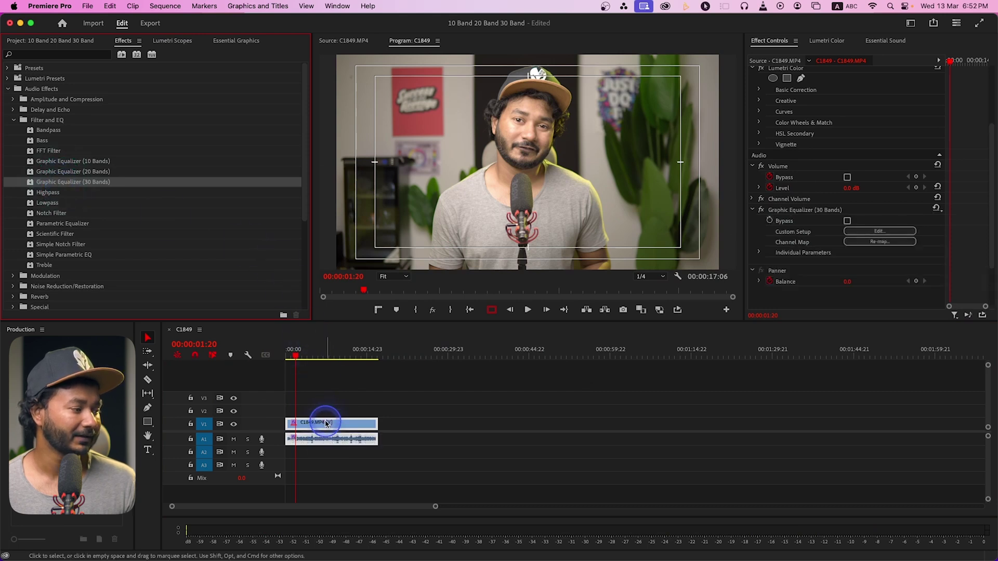
pyautogui.click(902, 232)
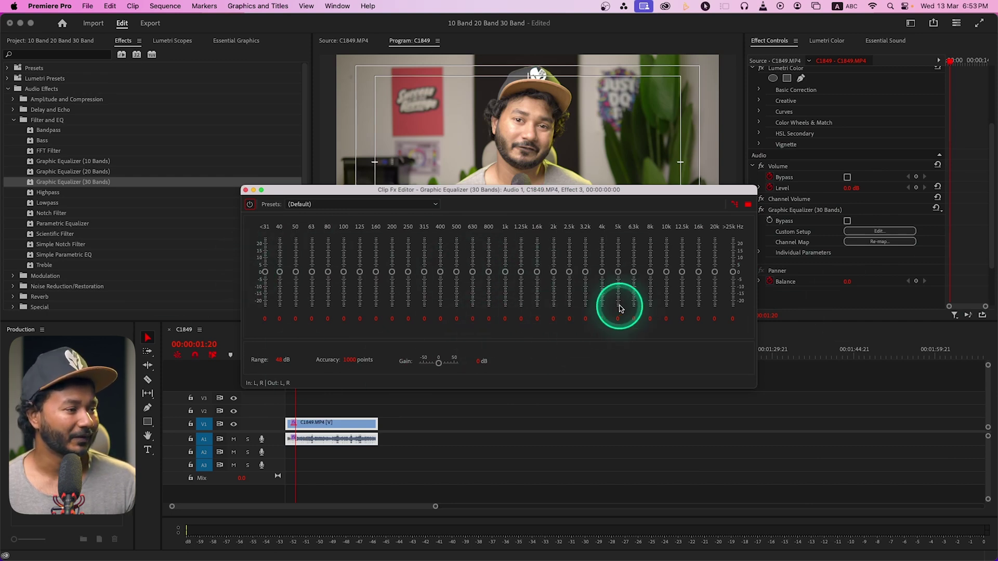
pyautogui.click(246, 190)
pyautogui.click(869, 212)
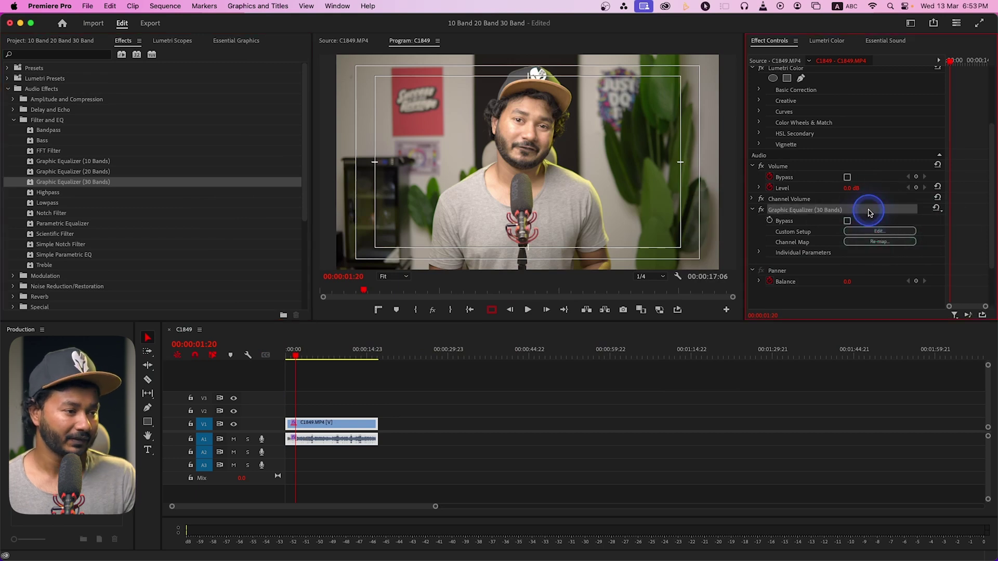
# Swap Graphic Equalizer (30 Bands) for Parametric Equalizer on the audio clip and open its editor.
pyautogui.press('Delete')
pyautogui.moveTo(77, 229); pyautogui.dragTo(354, 438)
pyautogui.click(905, 232)
pyautogui.click(417, 283)
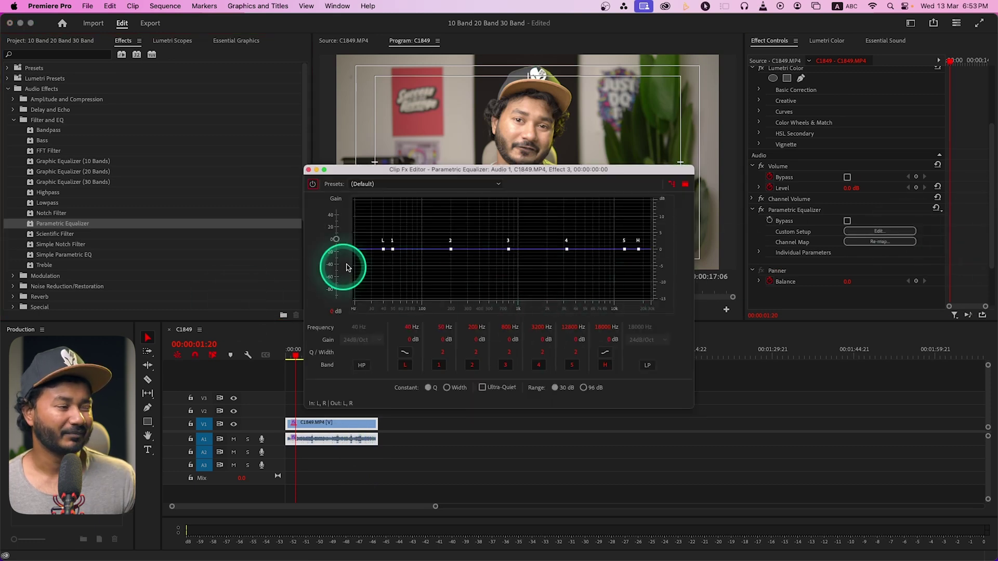